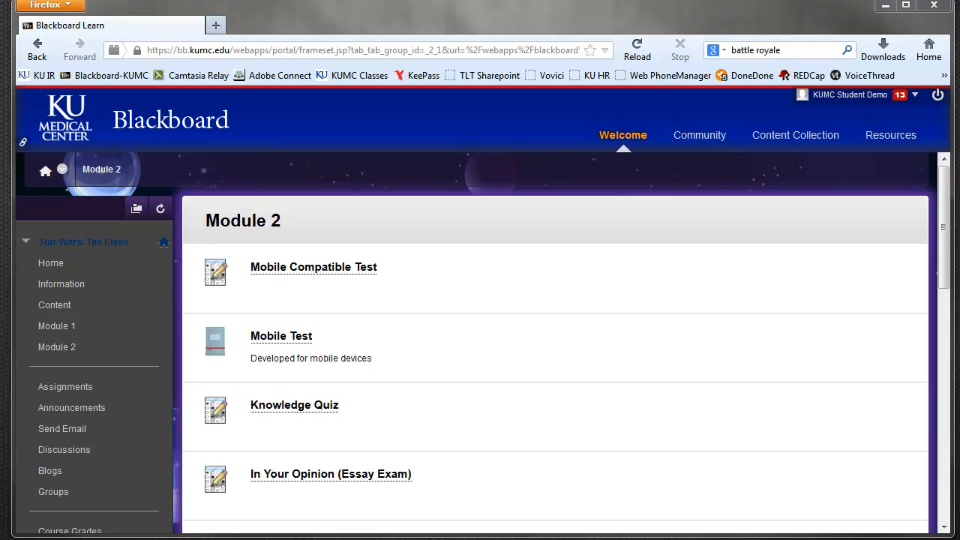
left_click_drag(944, 234, 944, 465)
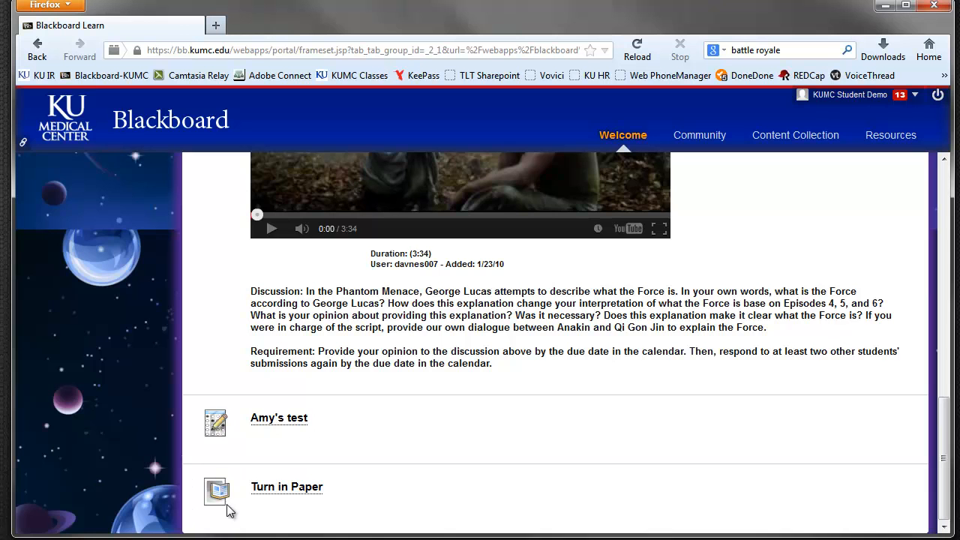
Open the Turn in Paper assignment and toggle the Write Submission editor open and closed.
left_click(267, 495)
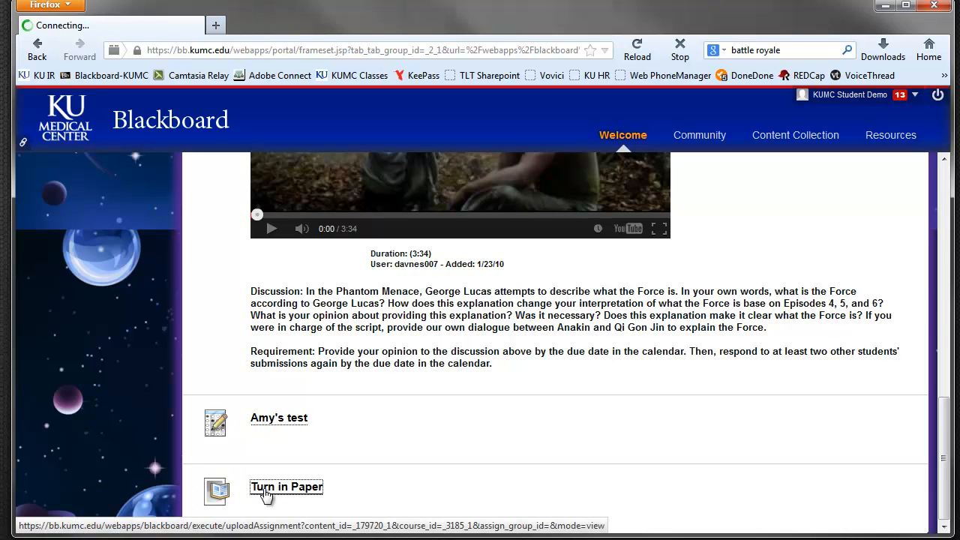
scroll(548, 390, "down", 3)
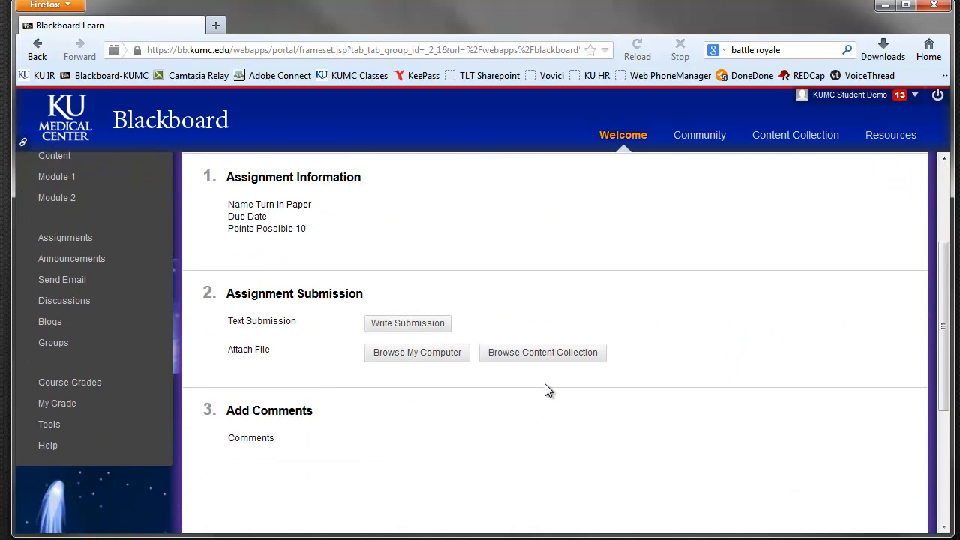
scroll(549, 391, "up", 1)
scroll(545, 383, "down", 1)
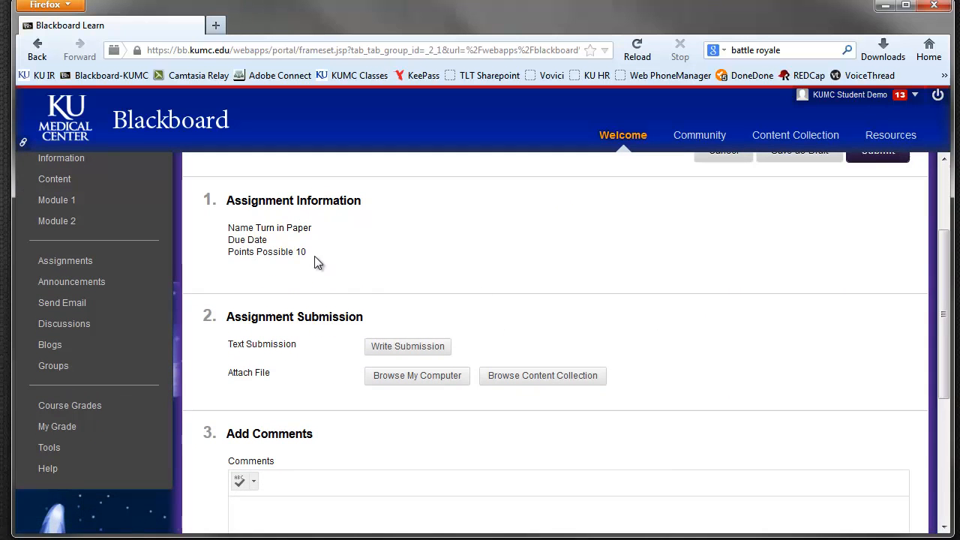
scroll(313, 262, "down", 1)
scroll(313, 262, "down", 1)
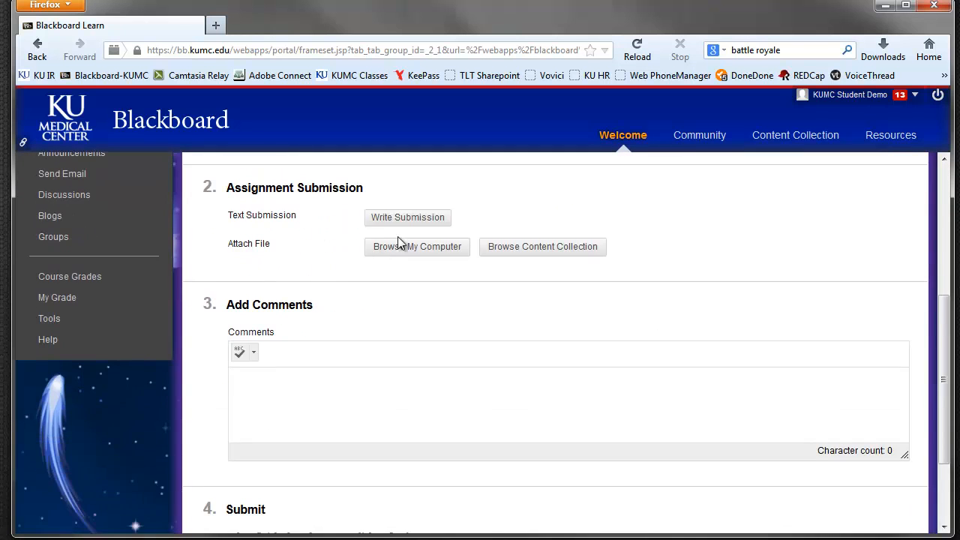
left_click(408, 218)
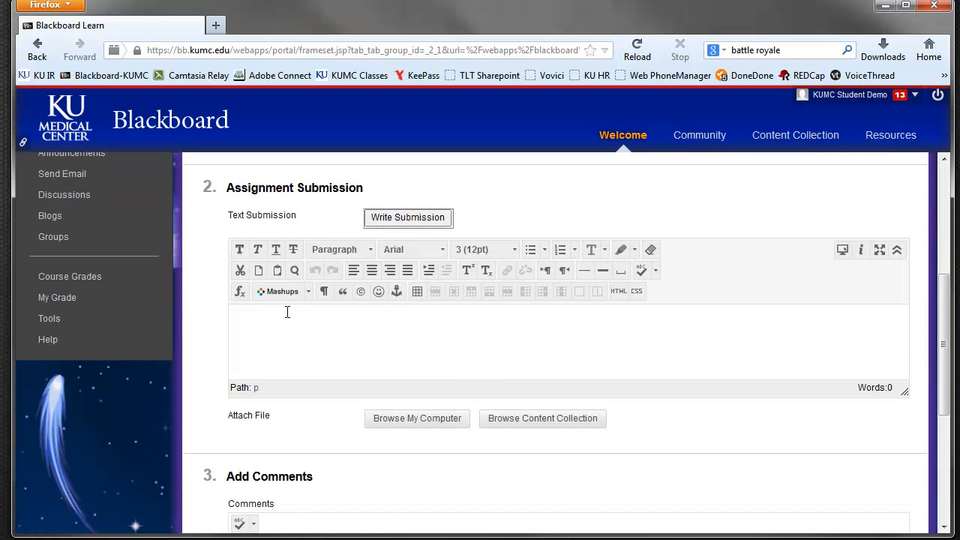
left_click(405, 222)
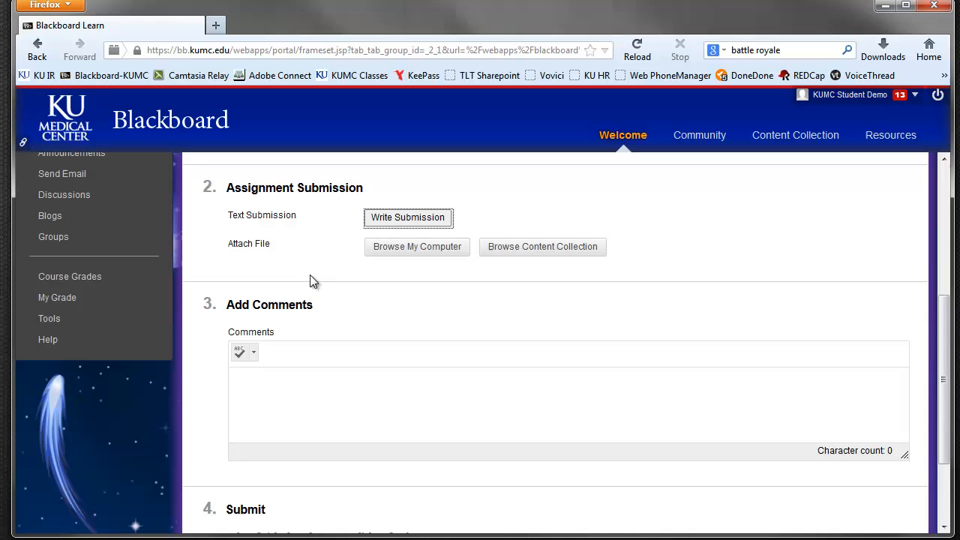
Browse the computer and attach Ethnographic Research-Painter.doc to the submission.
left_click(412, 251)
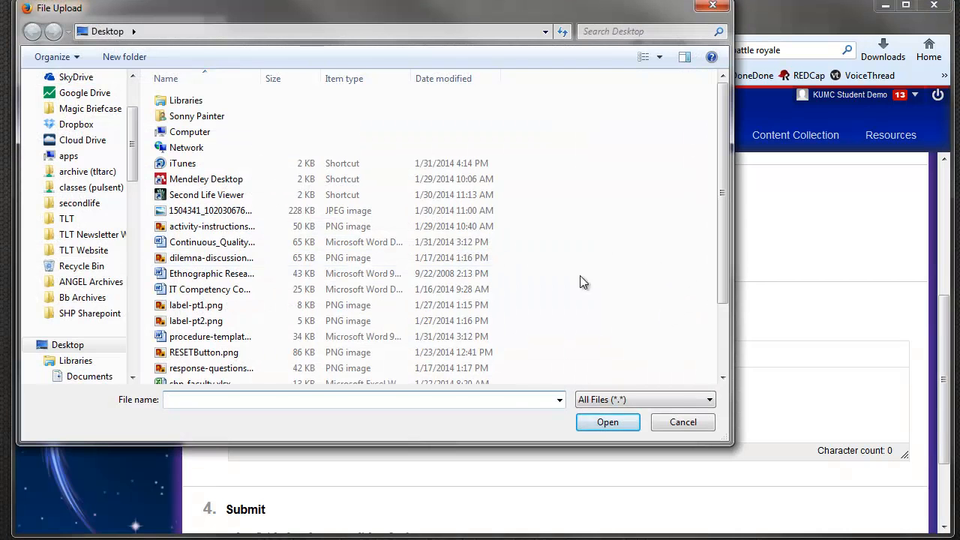
left_click(212, 273)
left_click(607, 422)
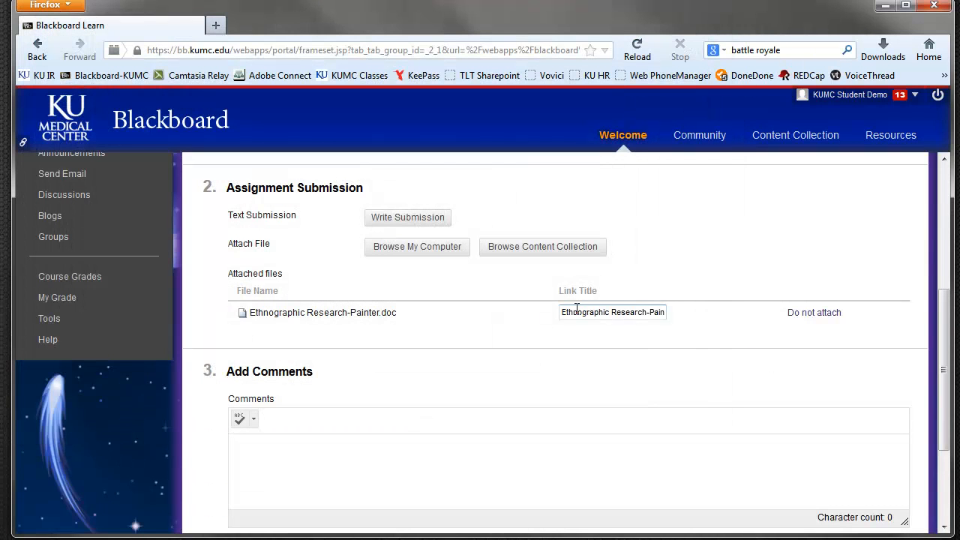
scroll(704, 338, "down", 3)
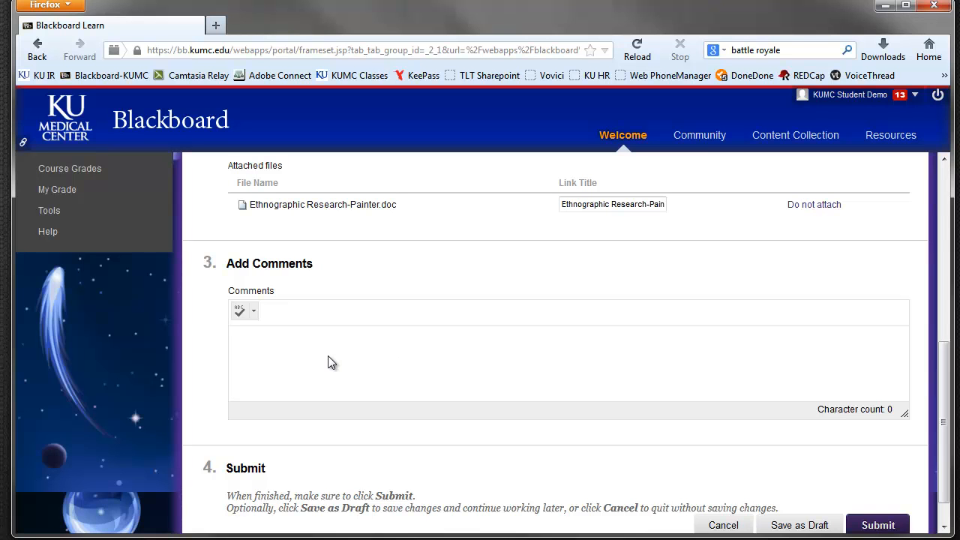
scroll(333, 363, "down", 1)
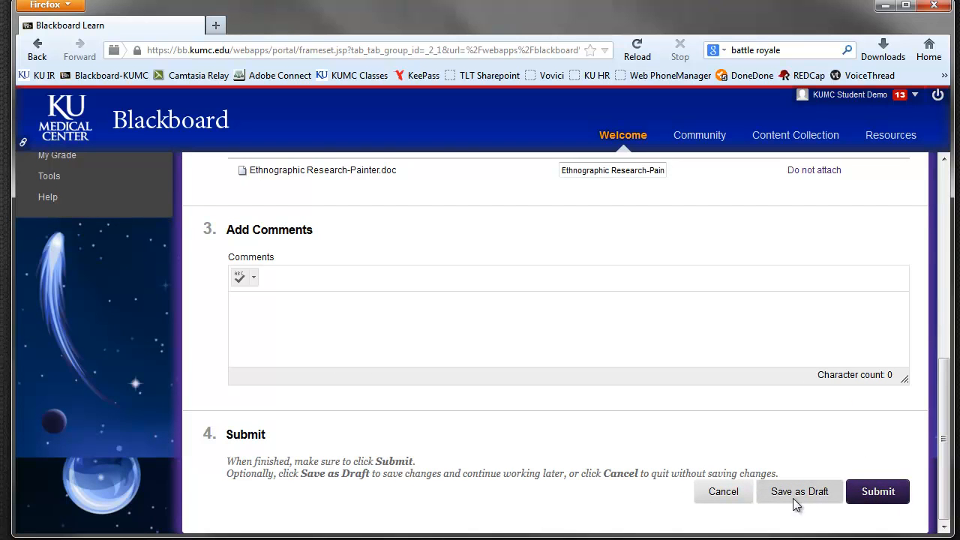
Submit the attached paper and finish reviewing the submission history with OK.
left_click(878, 492)
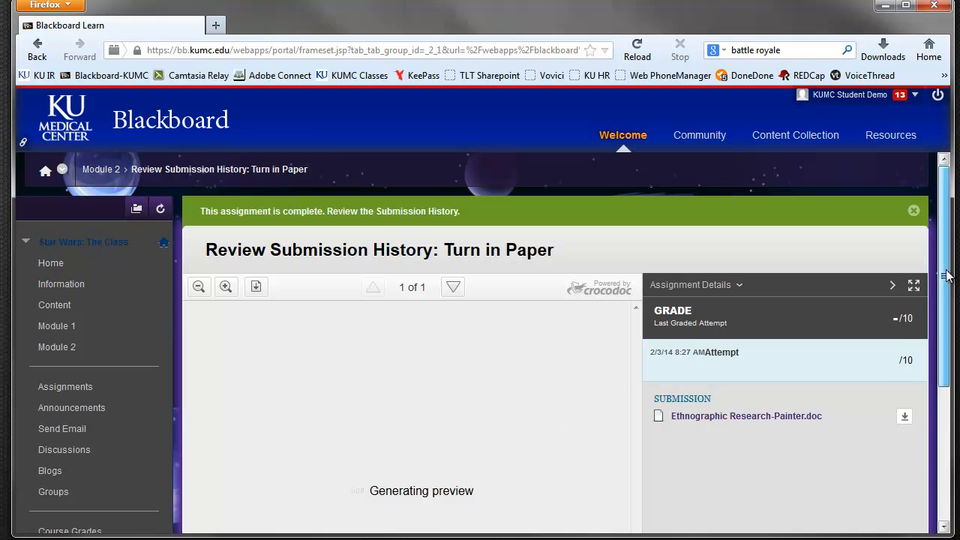
mouse_move(949, 285)
left_mouse_down()
mouse_move(949, 311)
mouse_move(949, 285)
left_mouse_up()
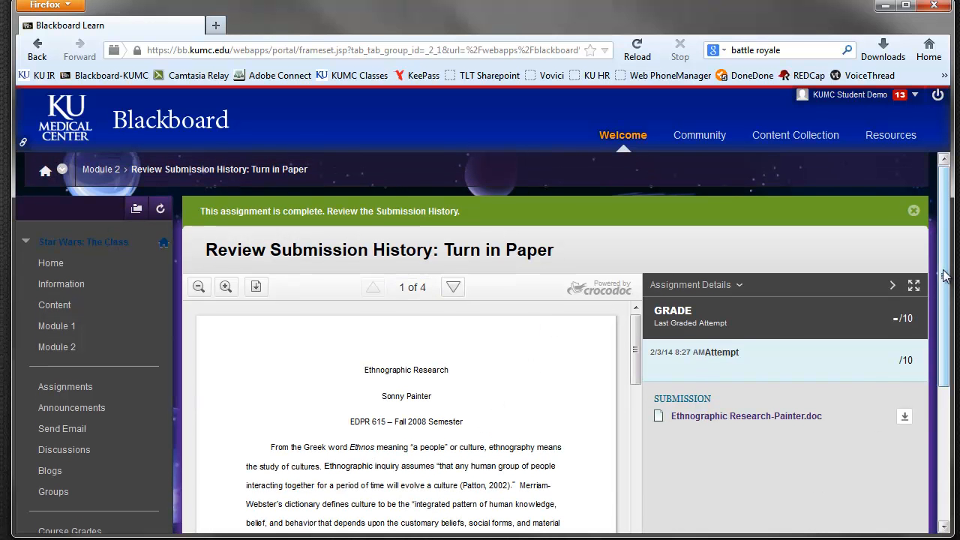
left_click_drag(947, 276, 947, 300)
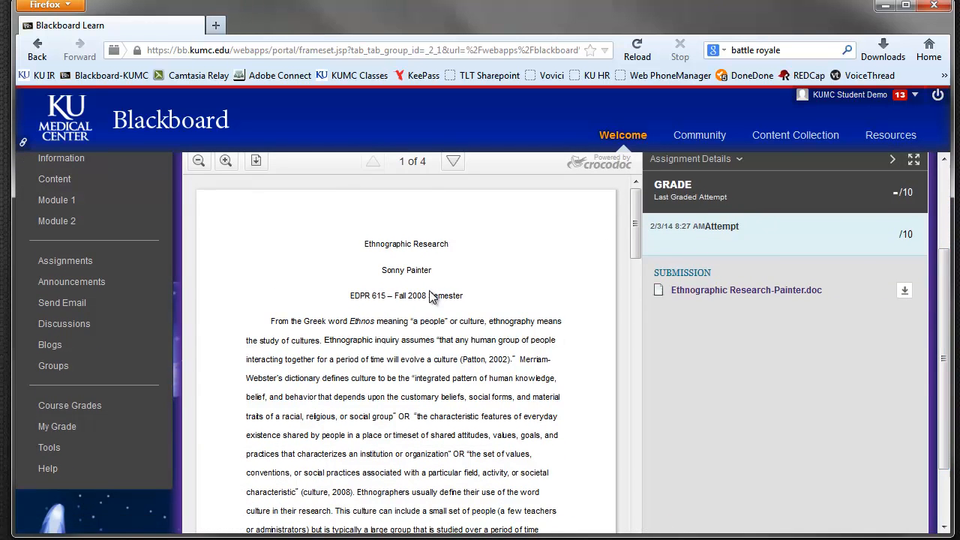
mouse_move(947, 353)
left_mouse_down()
mouse_move(946, 335)
mouse_move(947, 405)
left_mouse_up()
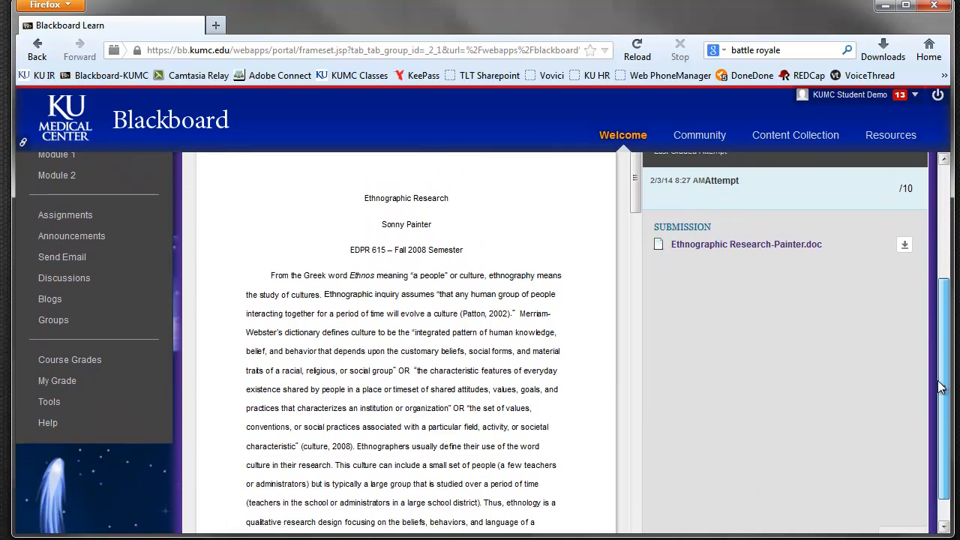
left_click(908, 512)
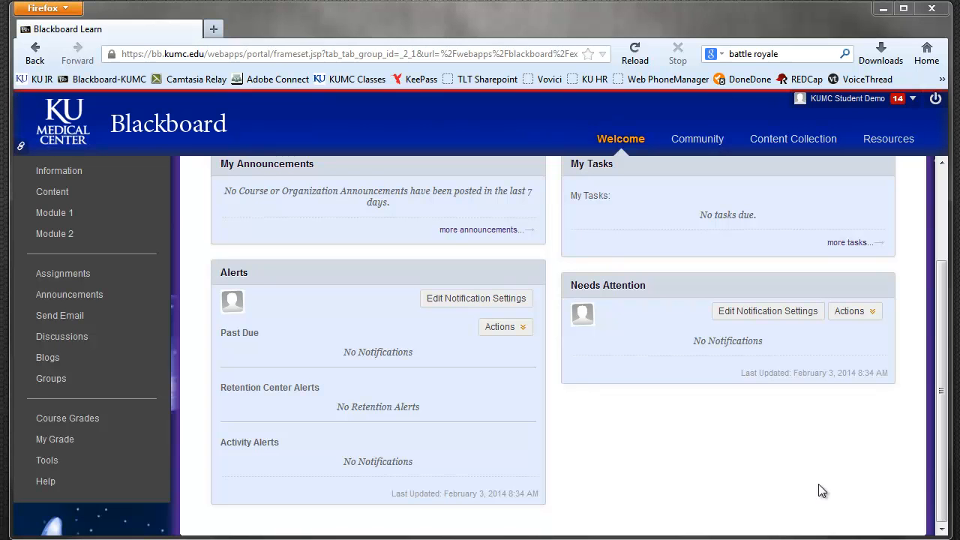
scroll(555, 337, "up", 3)
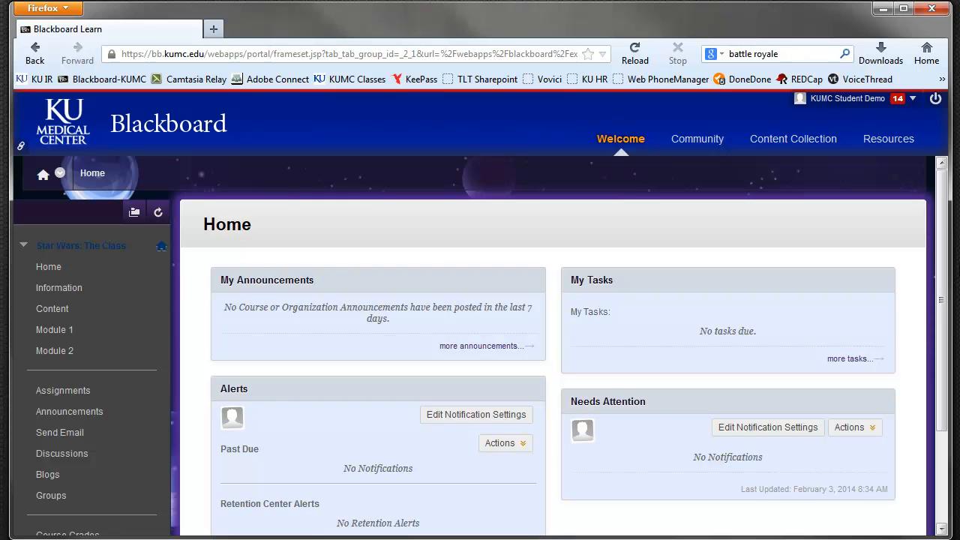
Filter Updates to Star Wars: The Class and dismiss the Turn in Paper grade update.
left_click(857, 106)
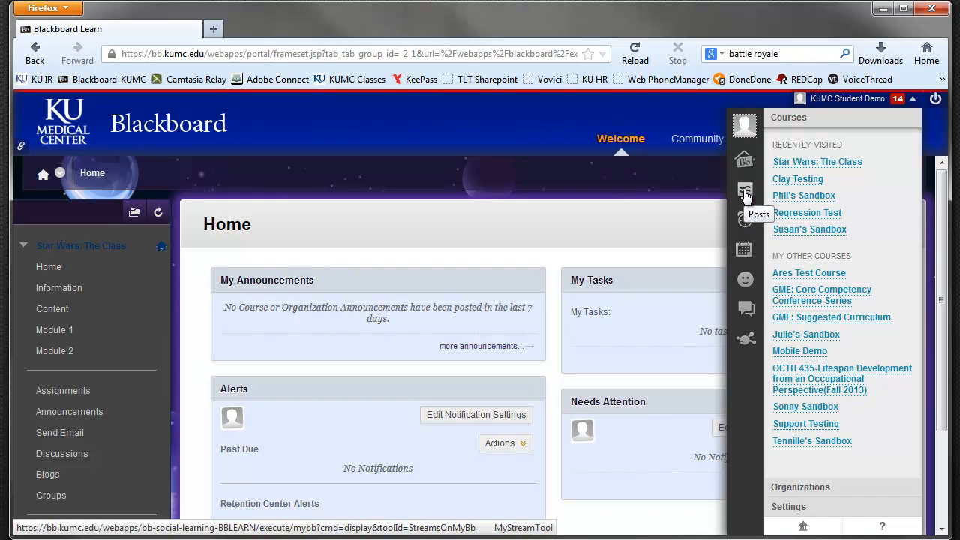
left_click(745, 217)
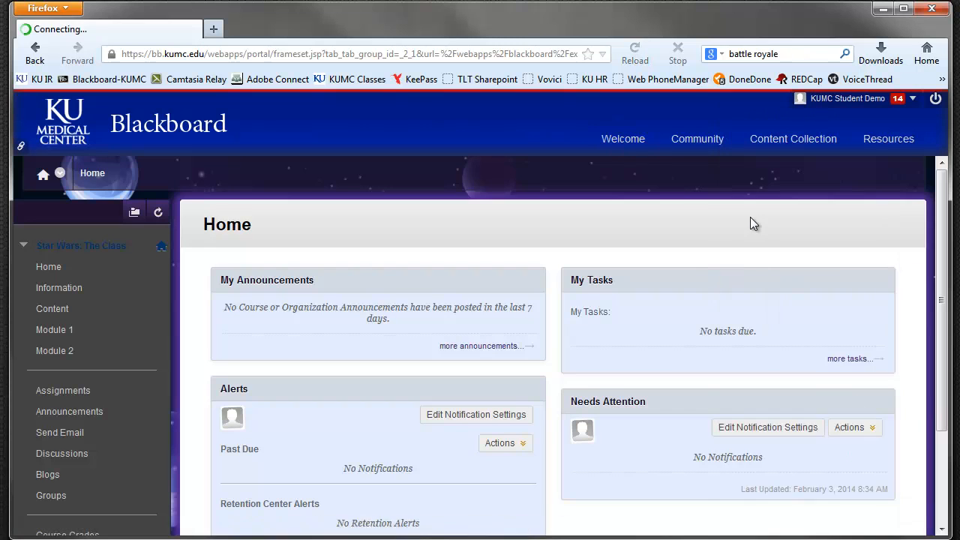
scroll(558, 285, "down", 1)
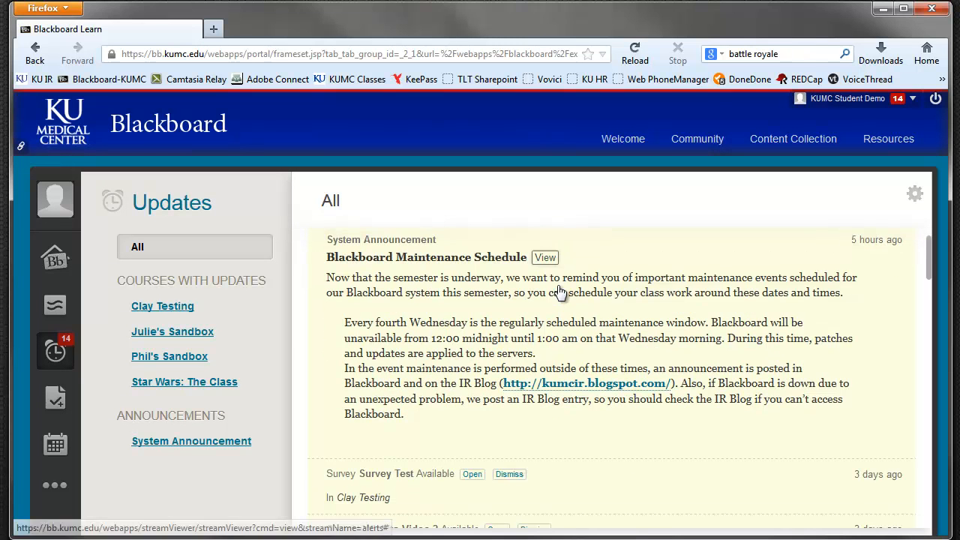
scroll(557, 289, "up", 1)
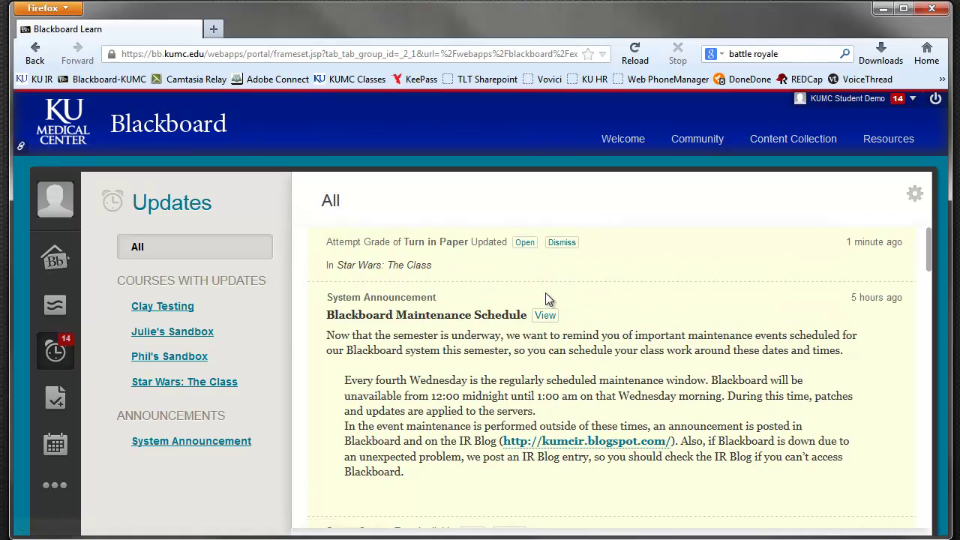
left_click(225, 384)
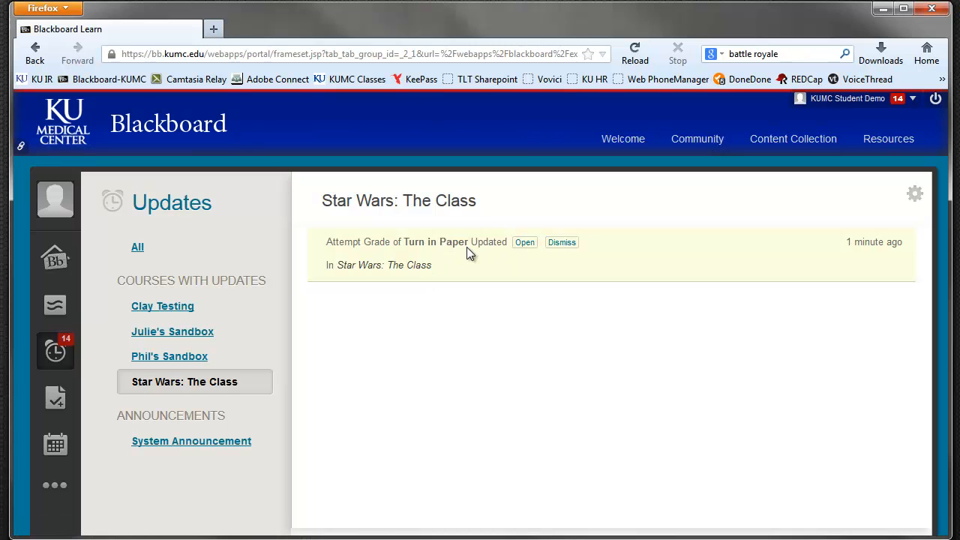
left_click(562, 242)
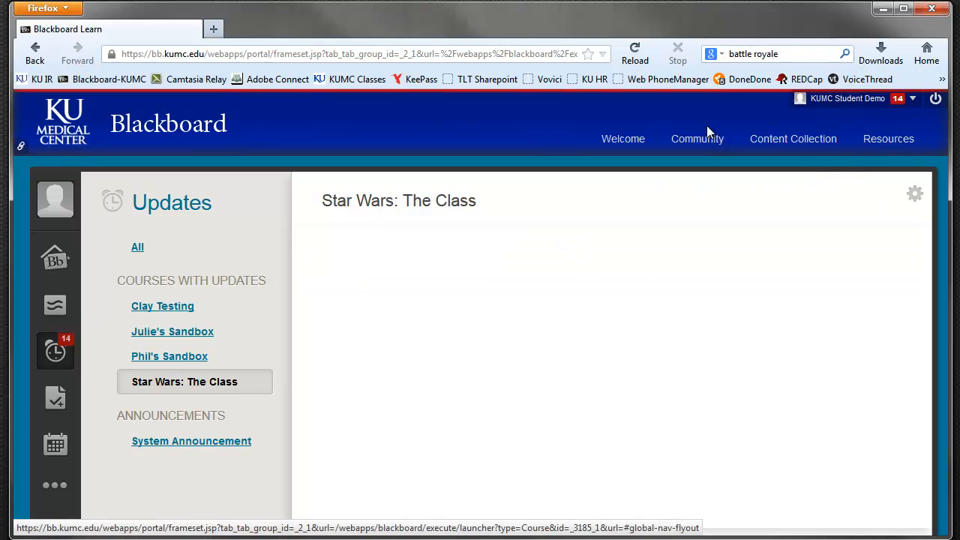
Enter Star Wars: The Class and reach the detailed My Grades page via Tools.
left_click(645, 142)
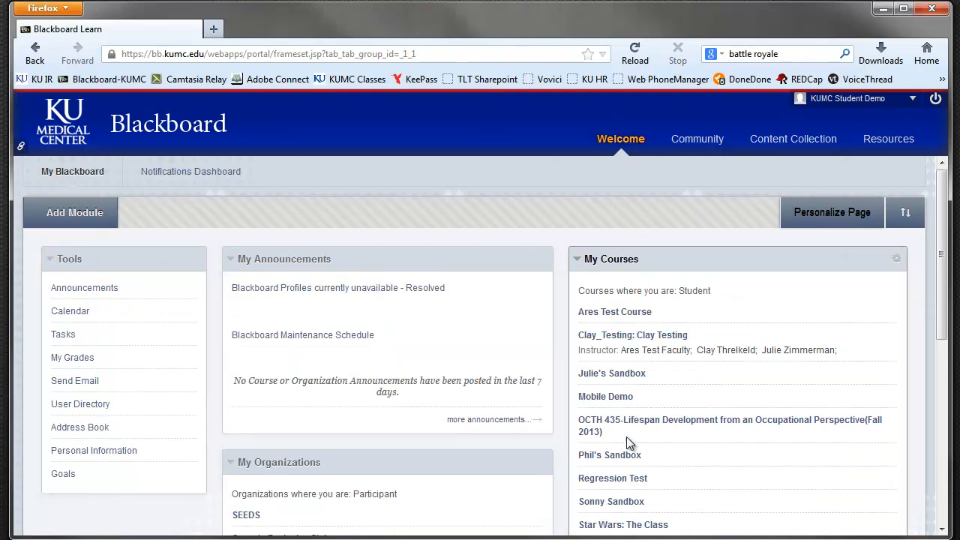
left_click(624, 525)
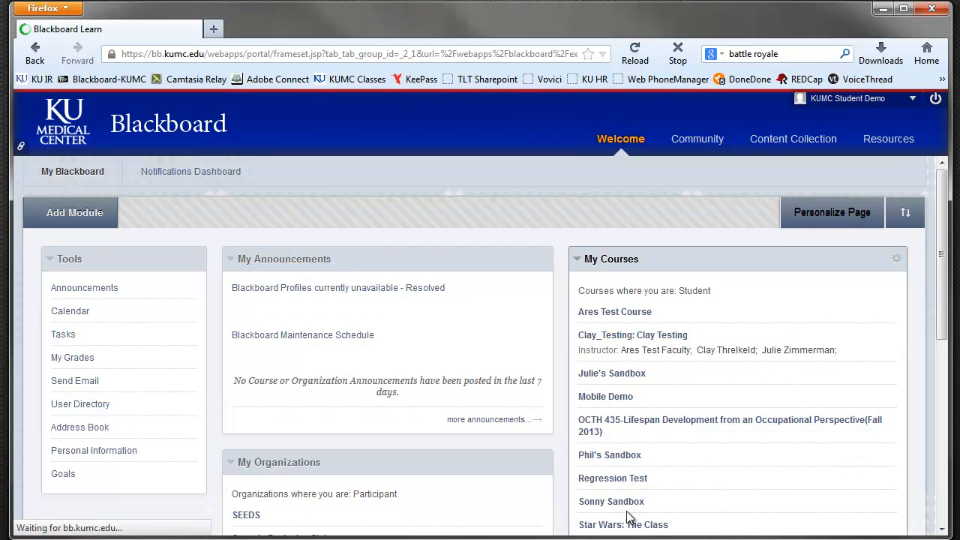
scroll(137, 283, "down", 3)
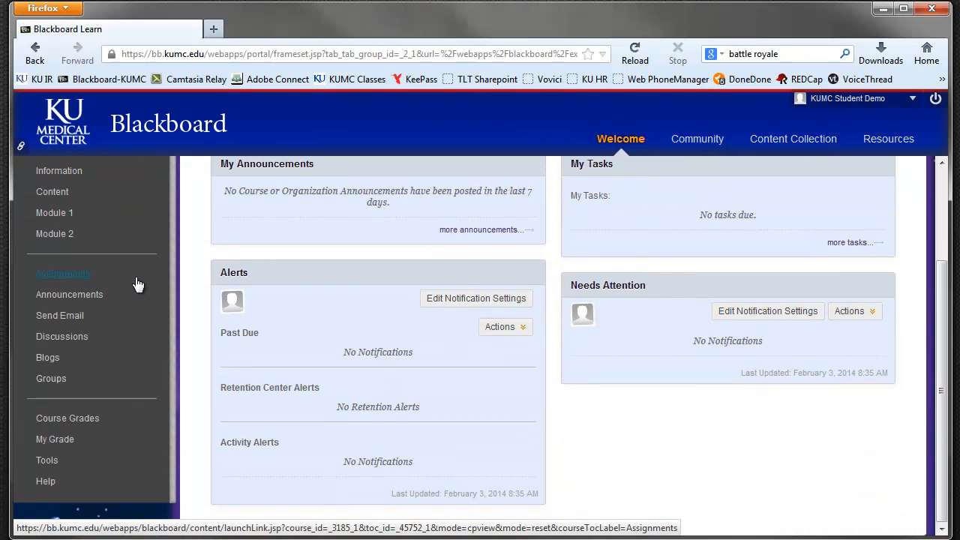
left_click(61, 441)
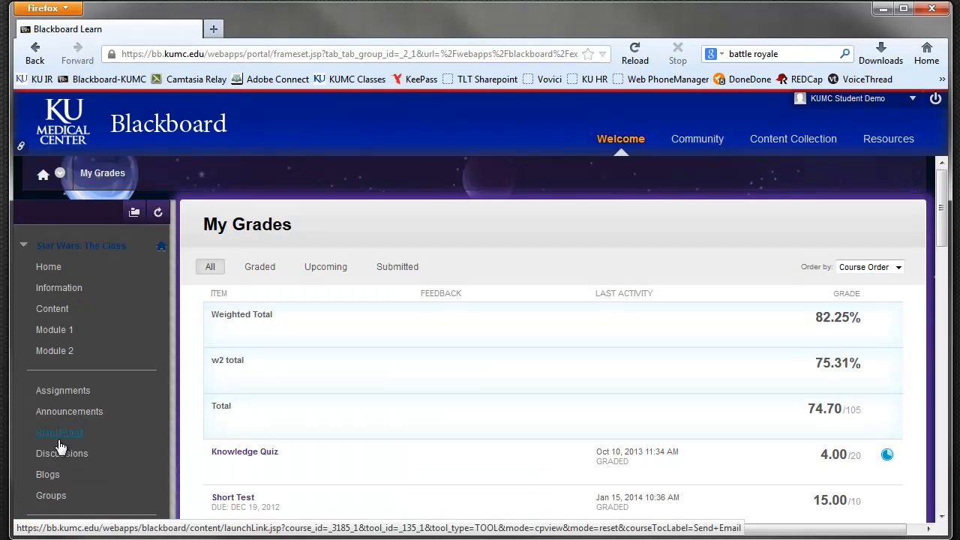
scroll(313, 418, "down", 3)
scroll(312, 419, "down", 2)
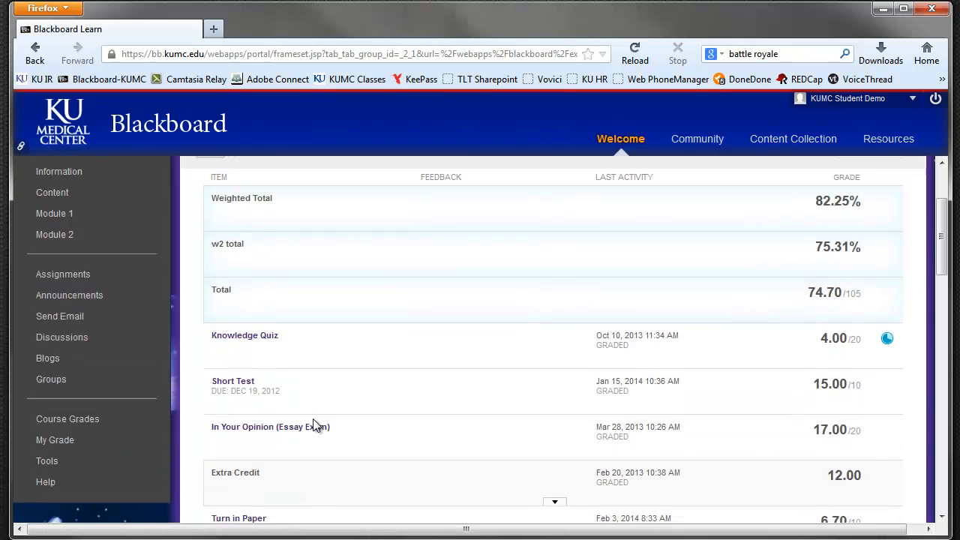
scroll(313, 418, "up", 3)
scroll(159, 369, "down", 4)
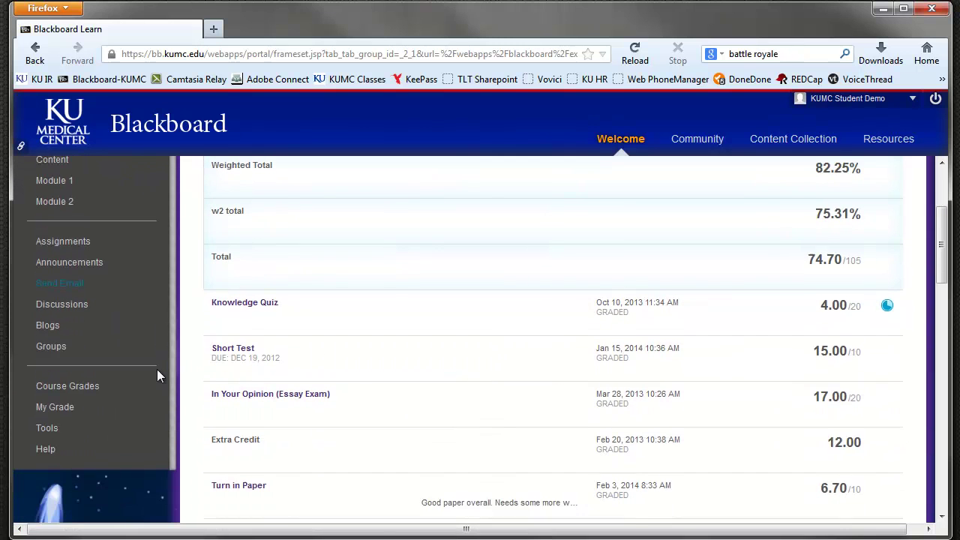
left_click(46, 417)
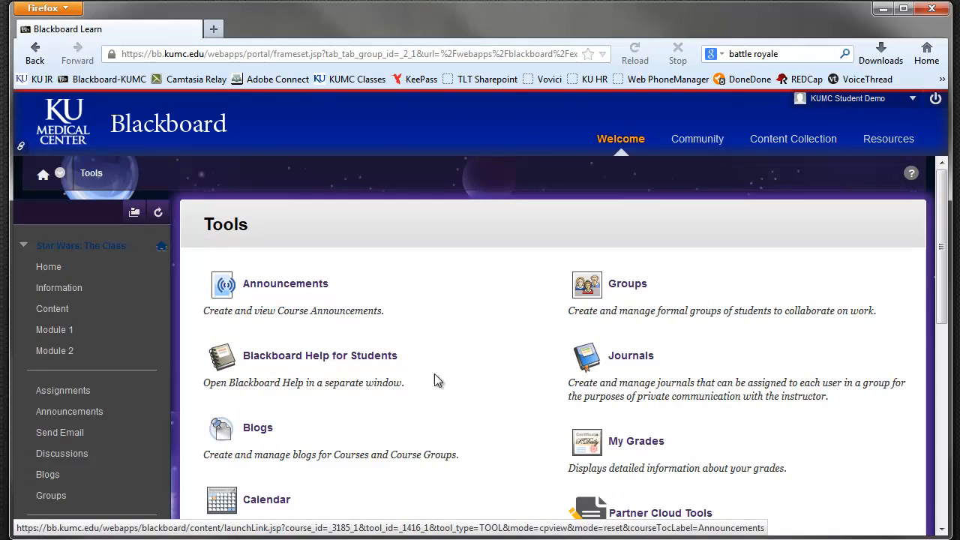
scroll(514, 354, "down", 2)
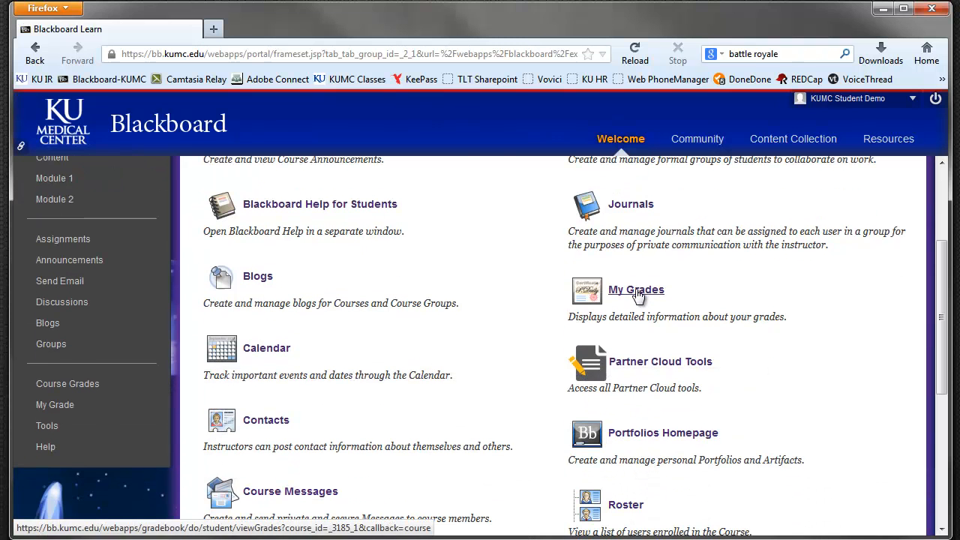
left_click(636, 290)
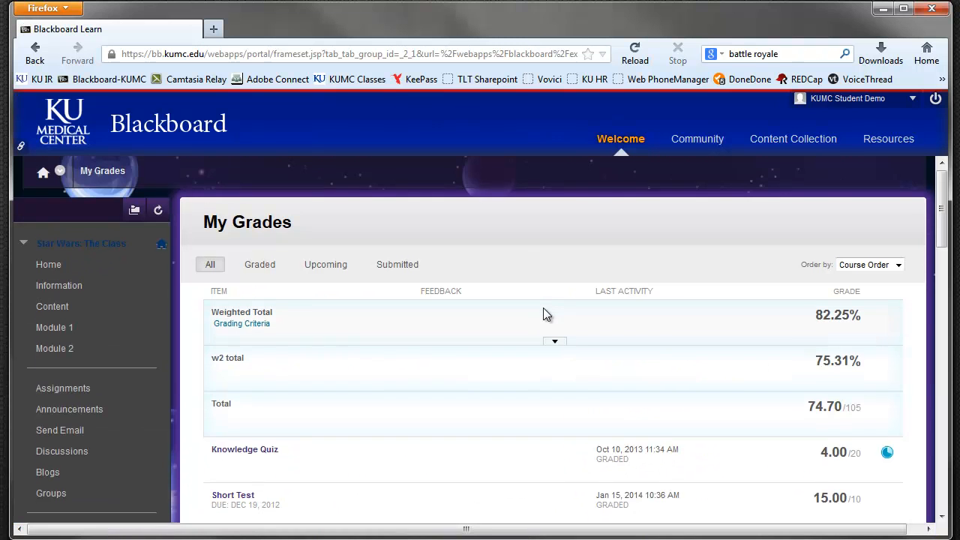
scroll(543, 308, "down", 2)
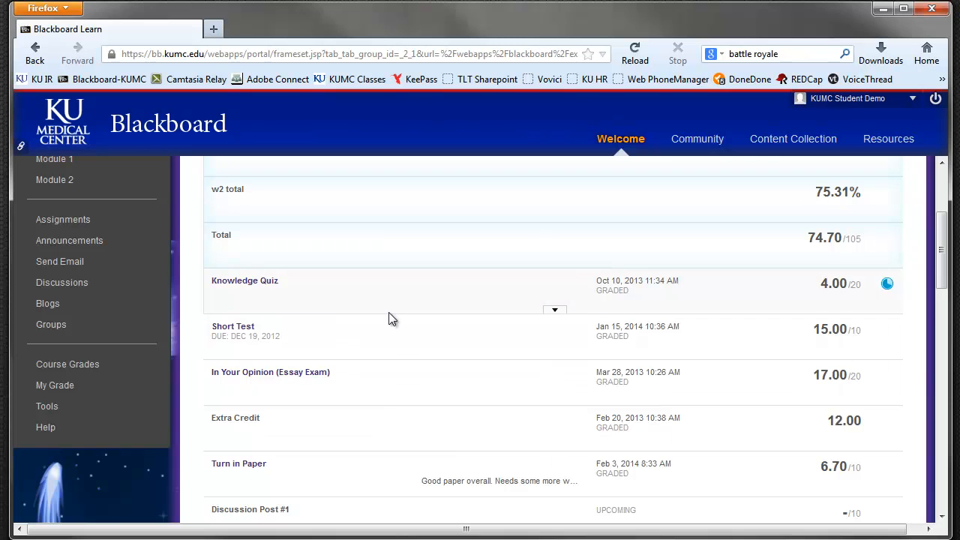
scroll(388, 312, "down", 1)
scroll(388, 314, "down", 1)
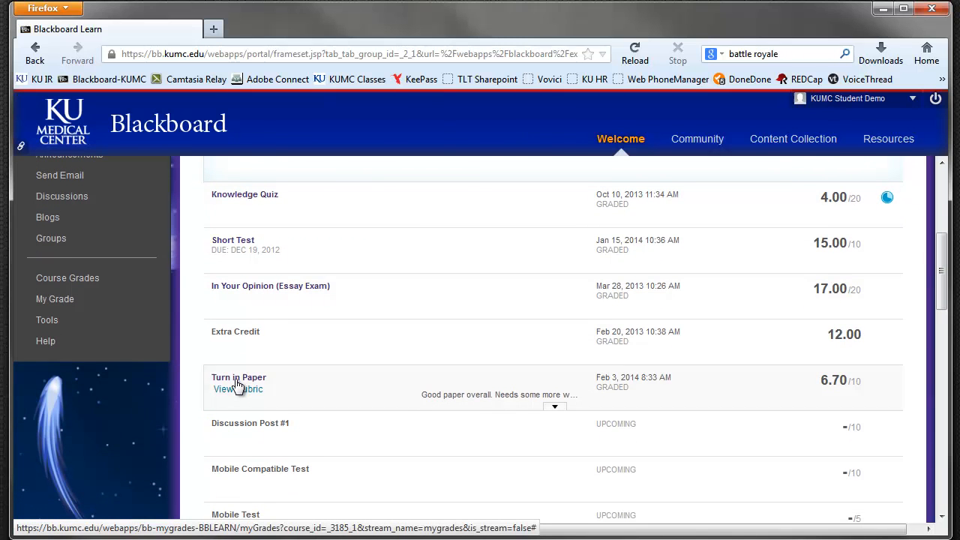
Open the Turn in Paper item to see its Review Submission History and feedback.
left_click(239, 379)
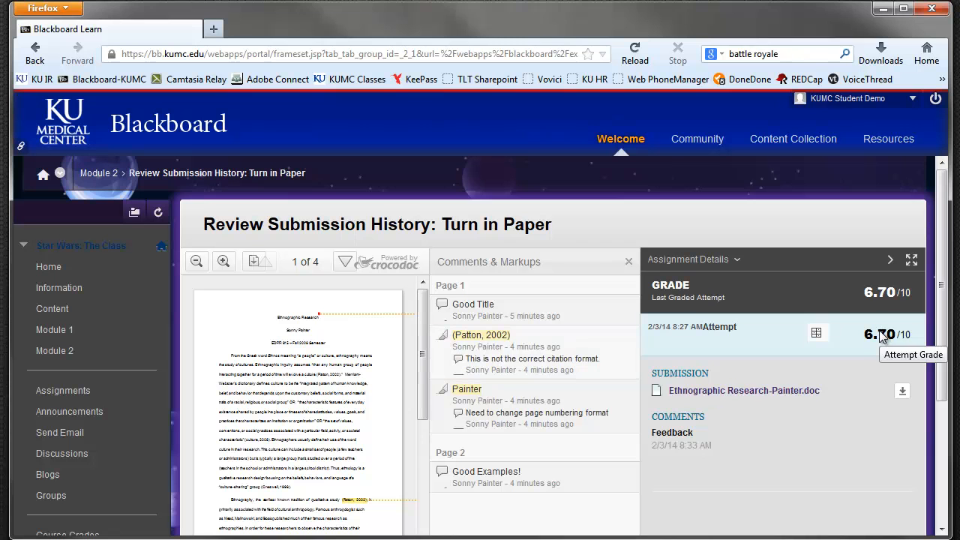
scroll(686, 417, "down", 3)
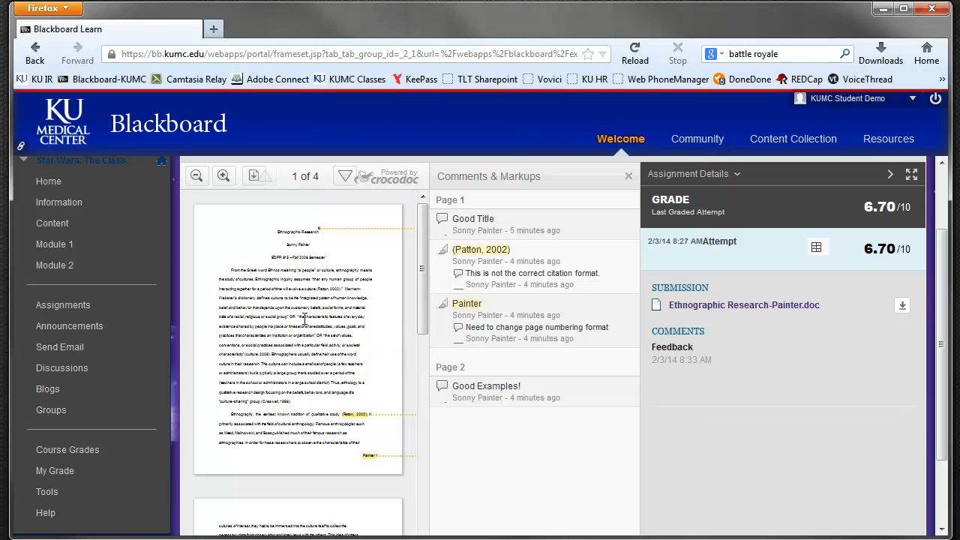
scroll(306, 320, "up", 3)
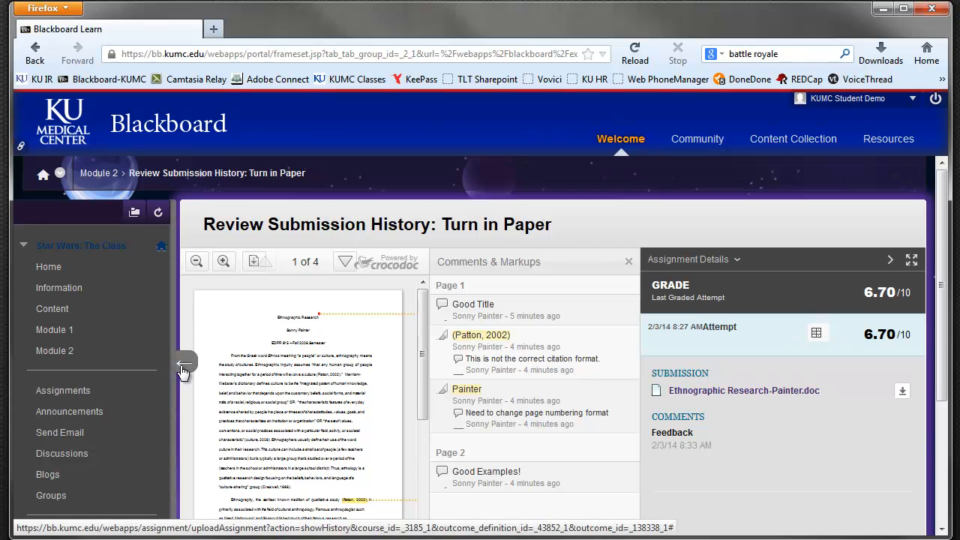
Hide the course menu, grade details and comments list to enlarge the paper, then restore grade details.
left_click(183, 365)
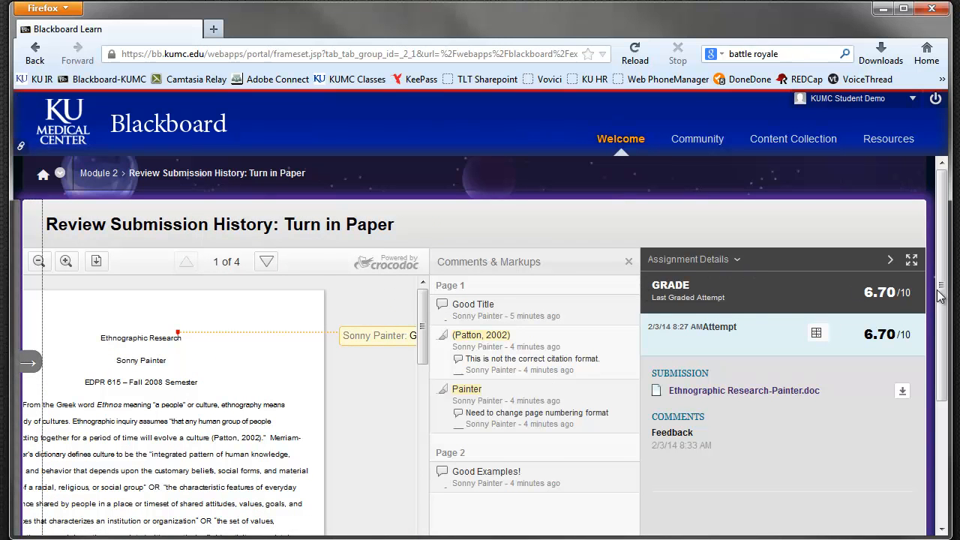
left_click(889, 258)
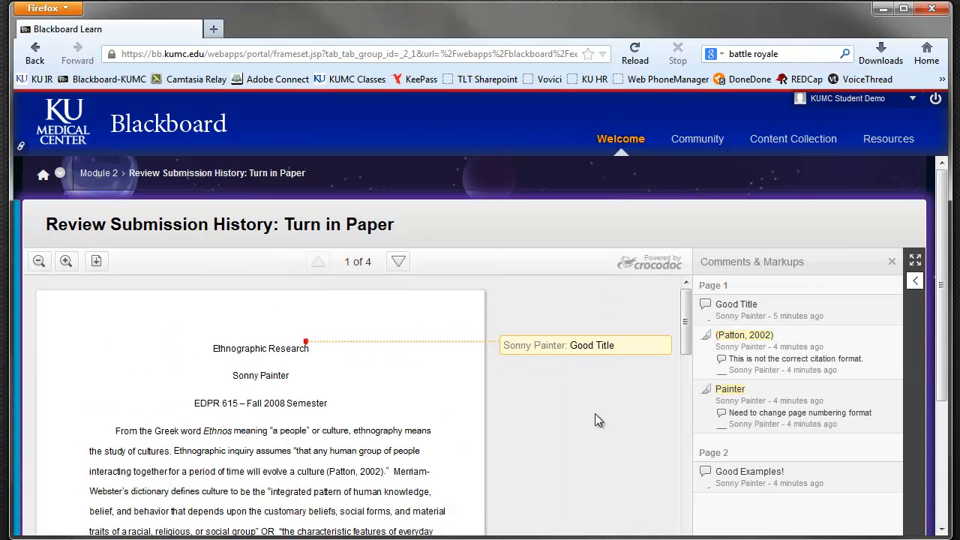
scroll(601, 411, "down", 1)
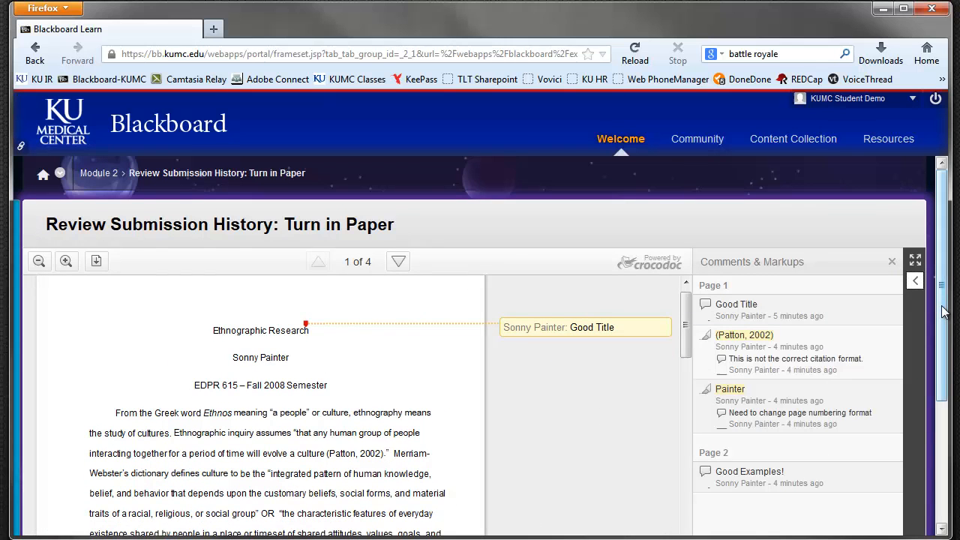
left_click_drag(942, 311, 940, 375)
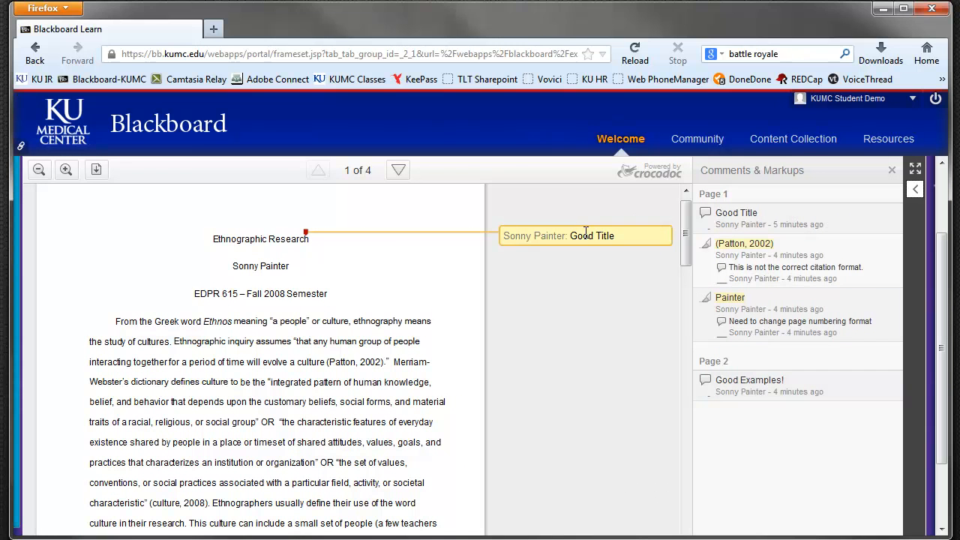
left_click(892, 170)
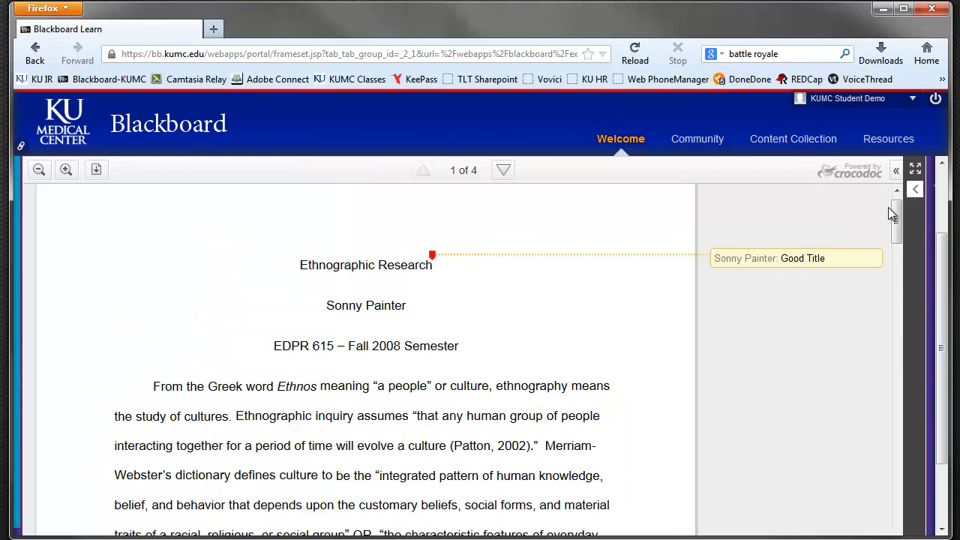
left_click_drag(900, 217, 897, 279)
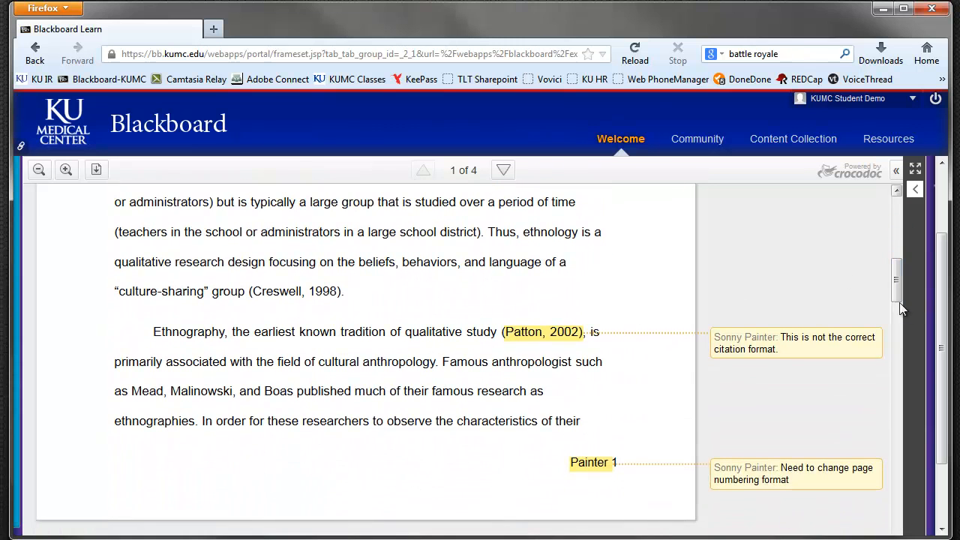
mouse_move(898, 285)
left_mouse_down()
mouse_move(897, 356)
mouse_move(893, 289)
left_mouse_up()
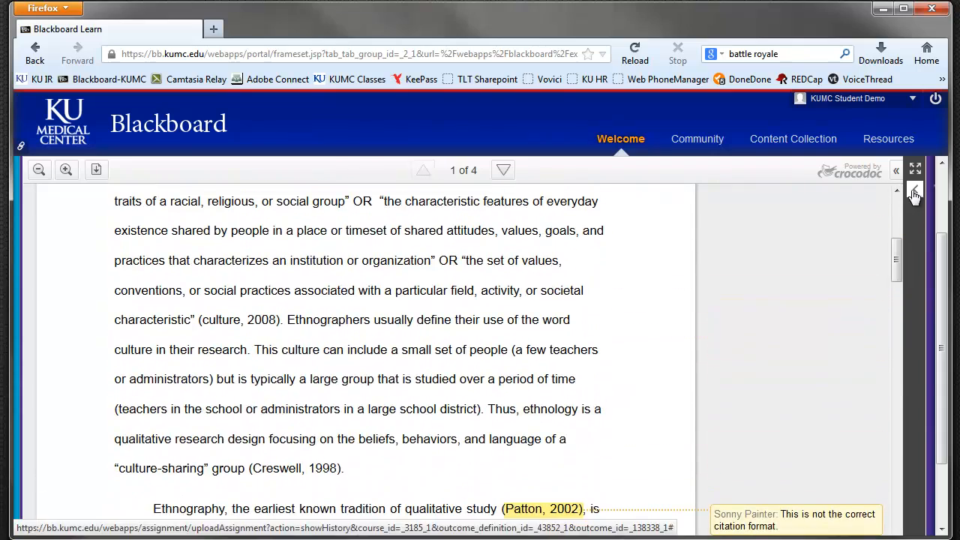
left_click(915, 189)
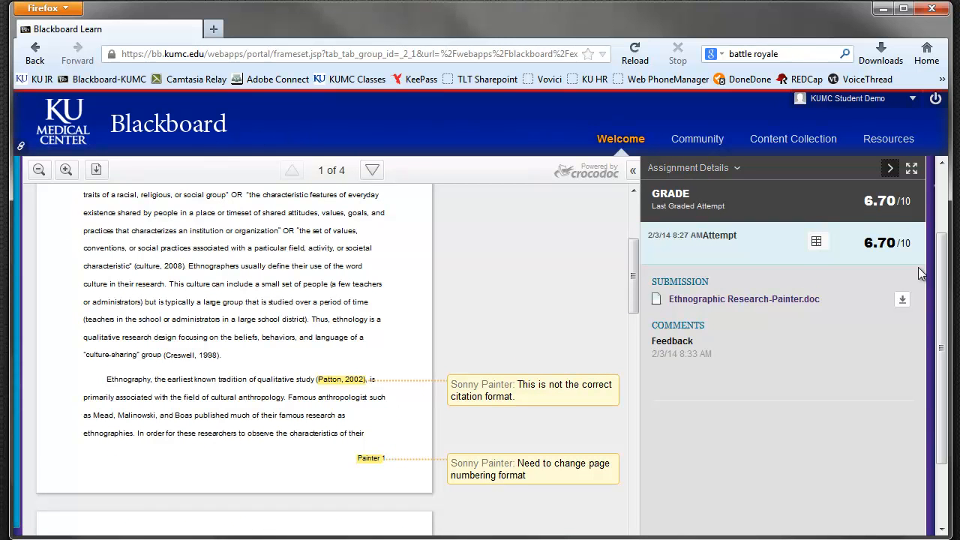
left_click_drag(941, 270, 942, 210)
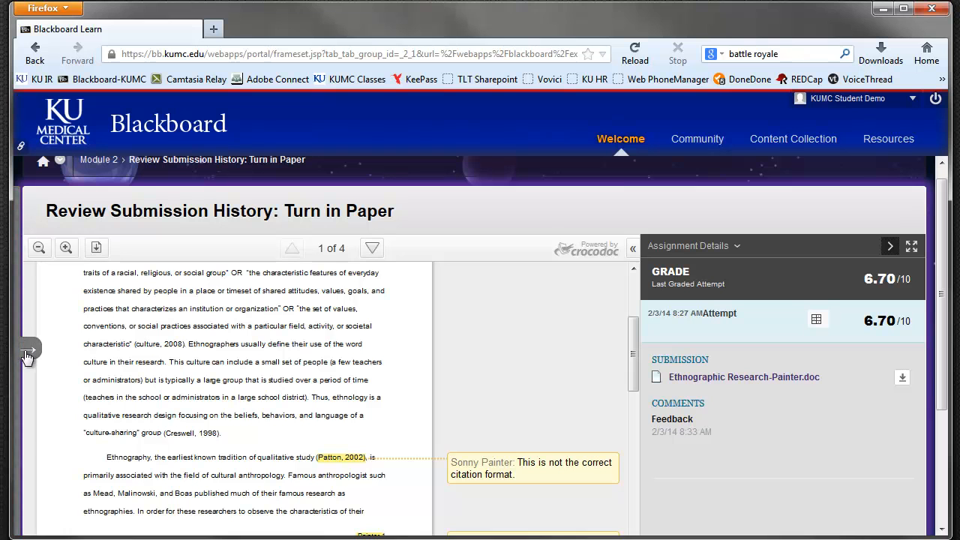
Expand the course navigation menu beside the reviewed paper.
left_click(28, 351)
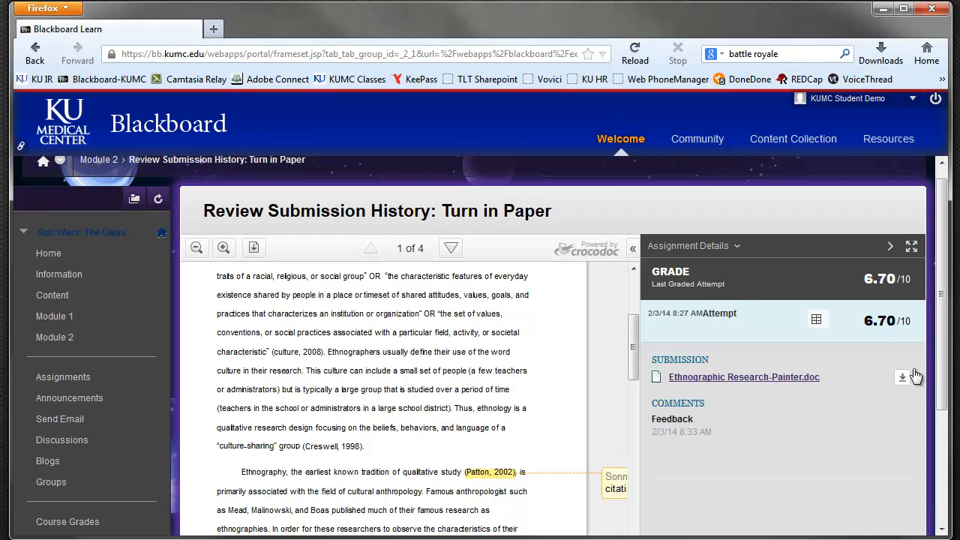
left_click_drag(943, 345, 945, 379)
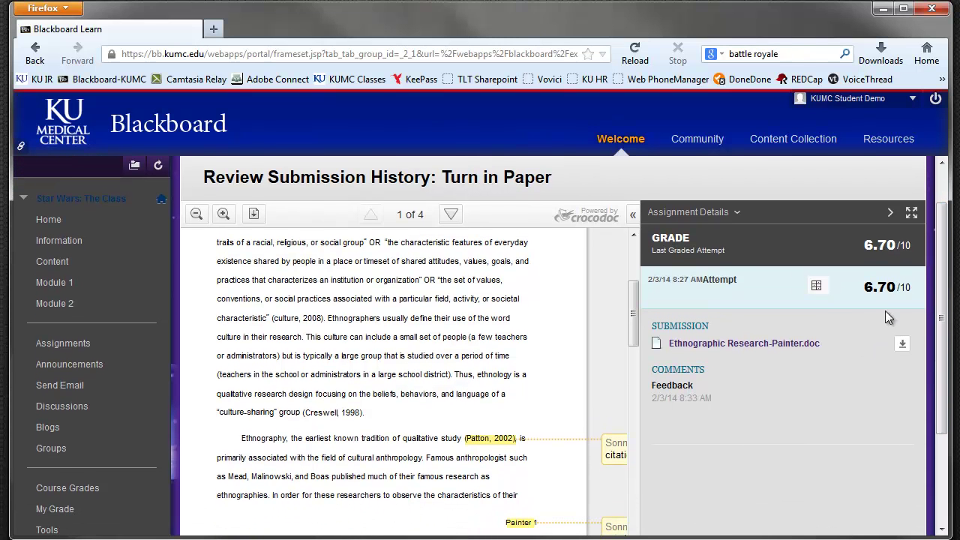
left_click(831, 286)
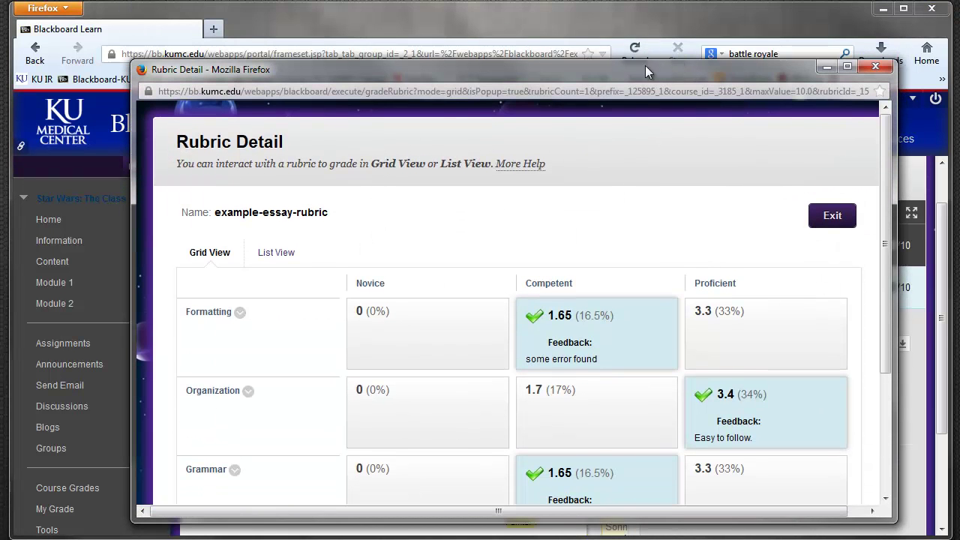
left_click_drag(646, 37, 587, 63)
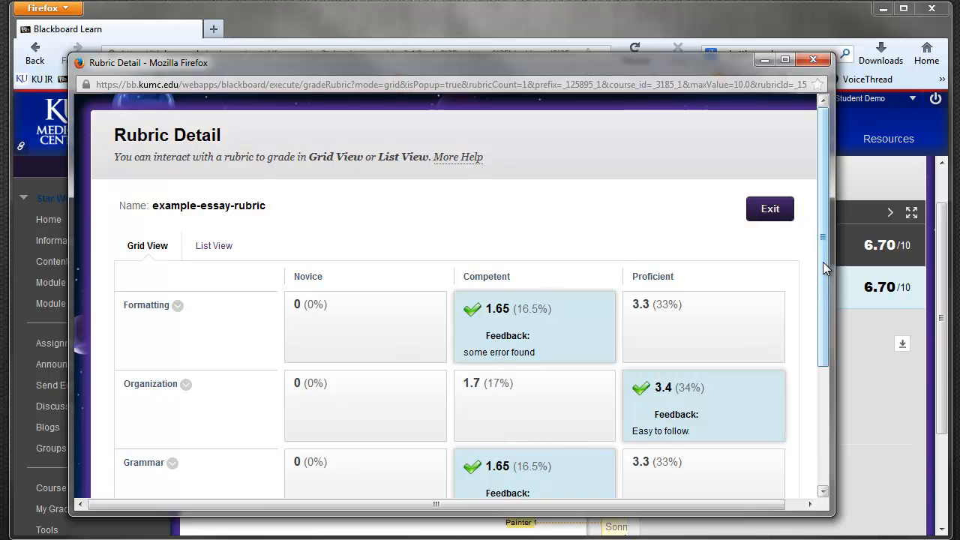
left_click_drag(823, 261, 823, 284)
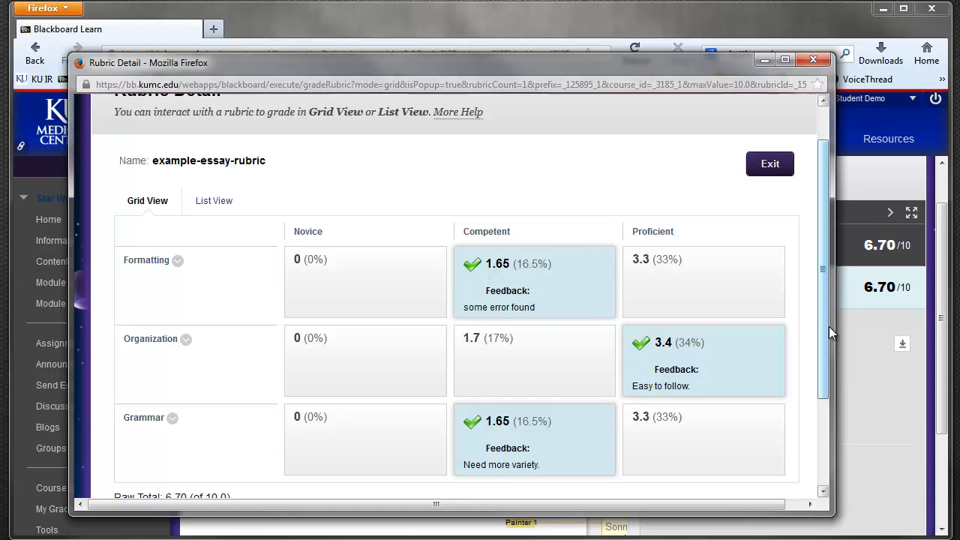
left_click_drag(825, 320, 834, 426)
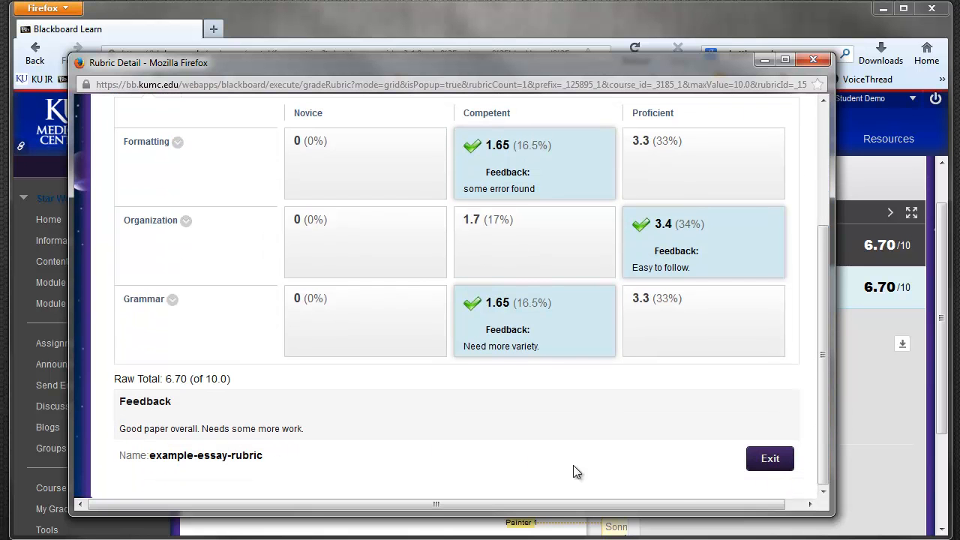
left_click(771, 459)
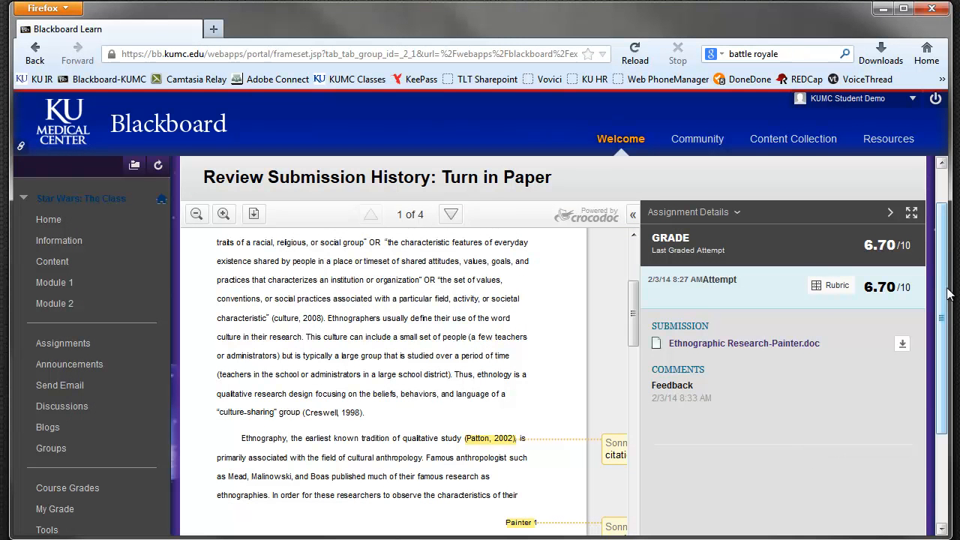
mouse_move(942, 289)
left_mouse_down()
mouse_move(943, 374)
mouse_move(942, 172)
left_mouse_up()
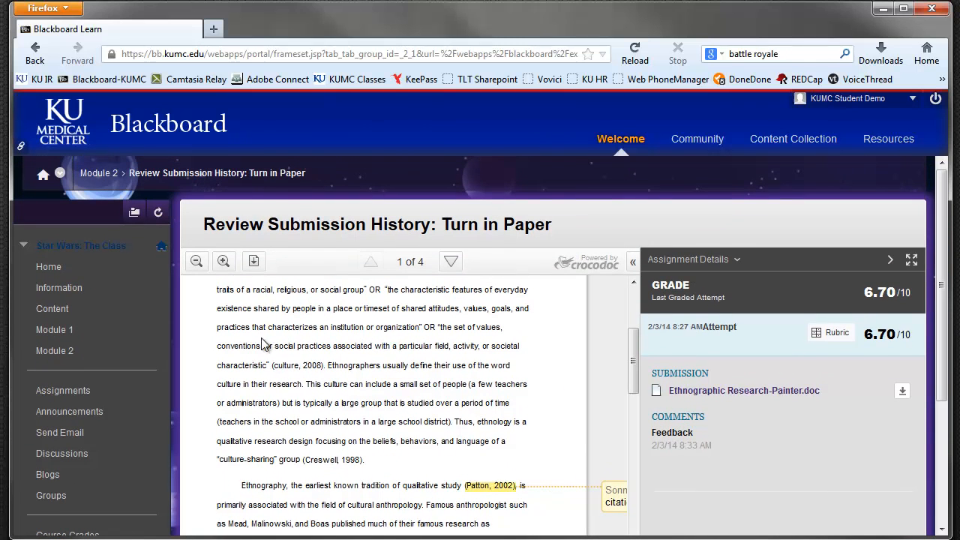